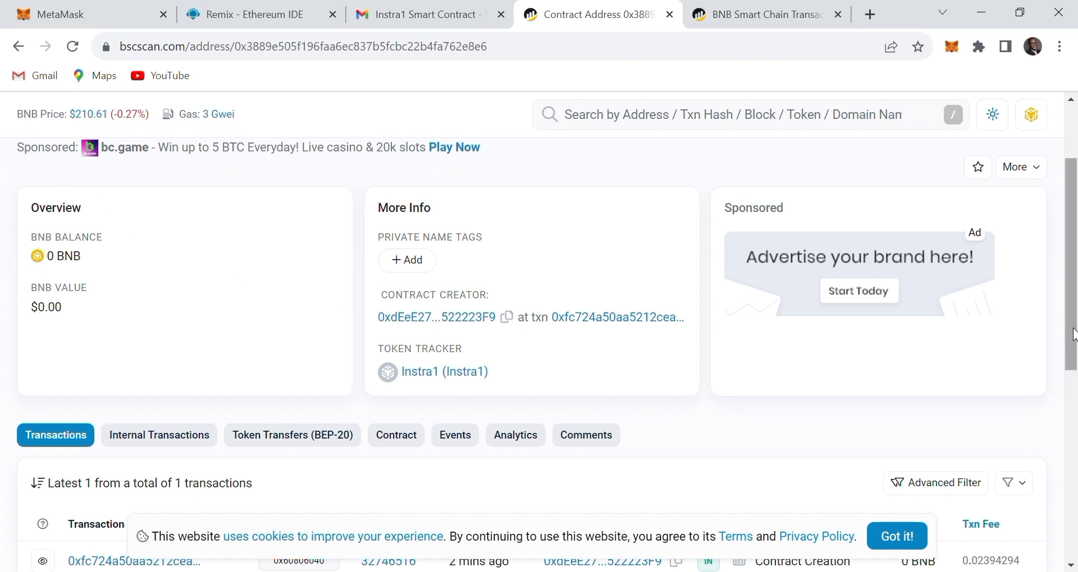
# Open the Instra1 token page from the contract details and start Verify and Publish for its contract source code
pyautogui.moveTo(1066, 337); pyautogui.dragTo(1068, 261)
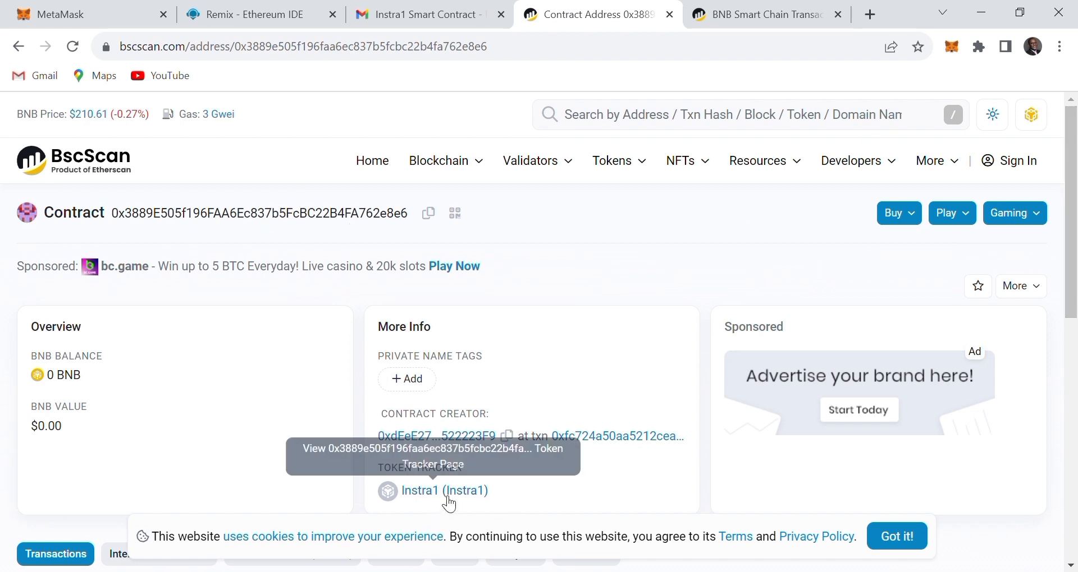
pyautogui.click(428, 493)
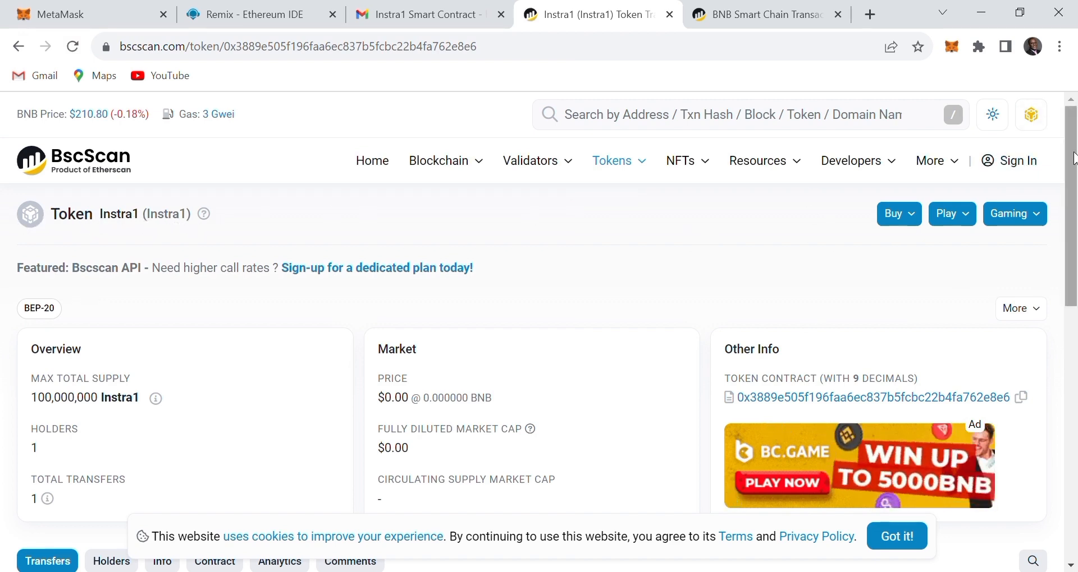
pyautogui.moveTo(1074, 160); pyautogui.dragTo(1074, 274)
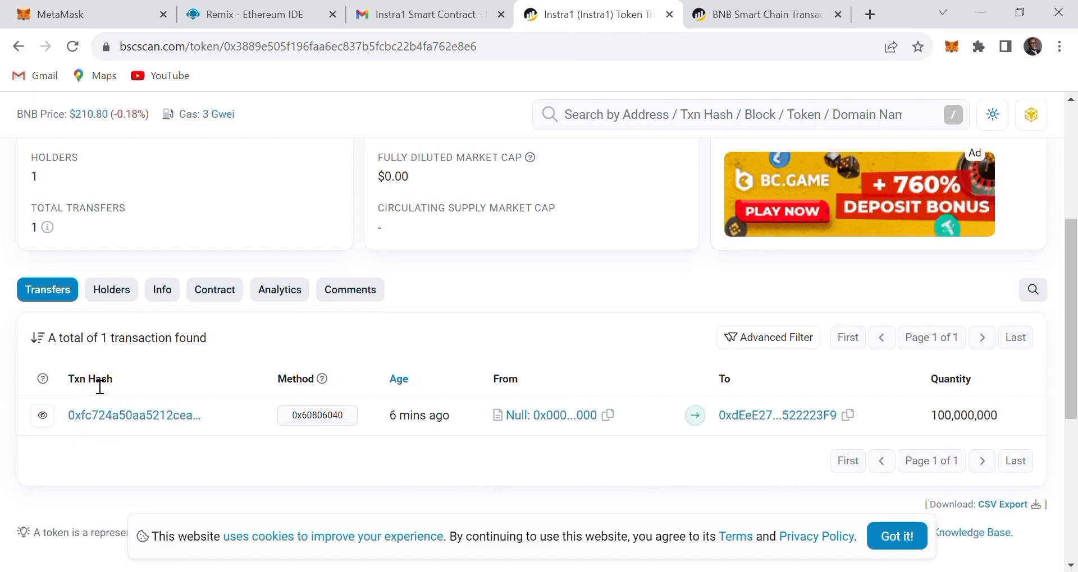
pyautogui.click(216, 296)
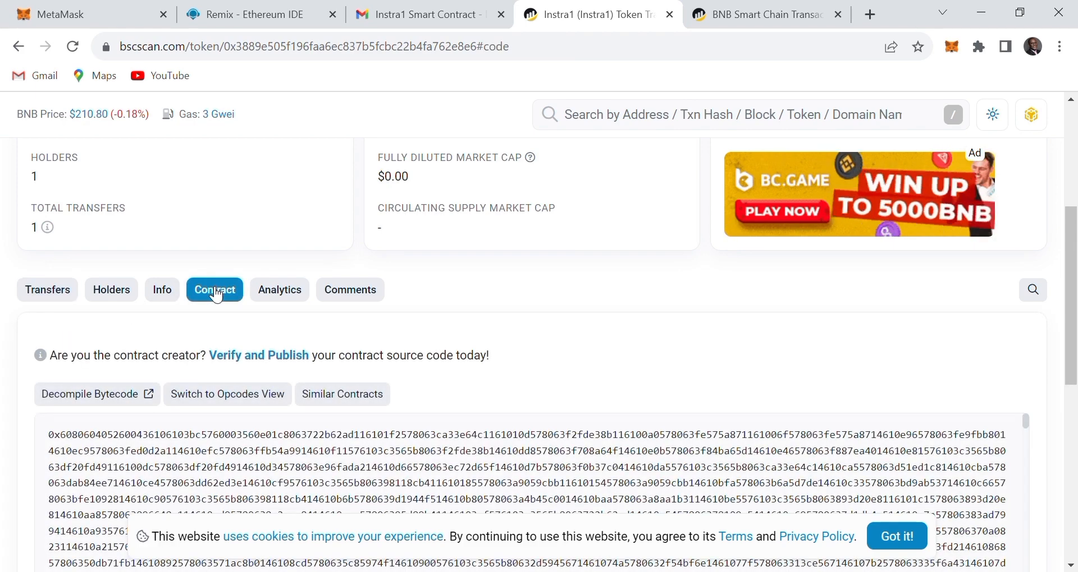
pyautogui.click(250, 358)
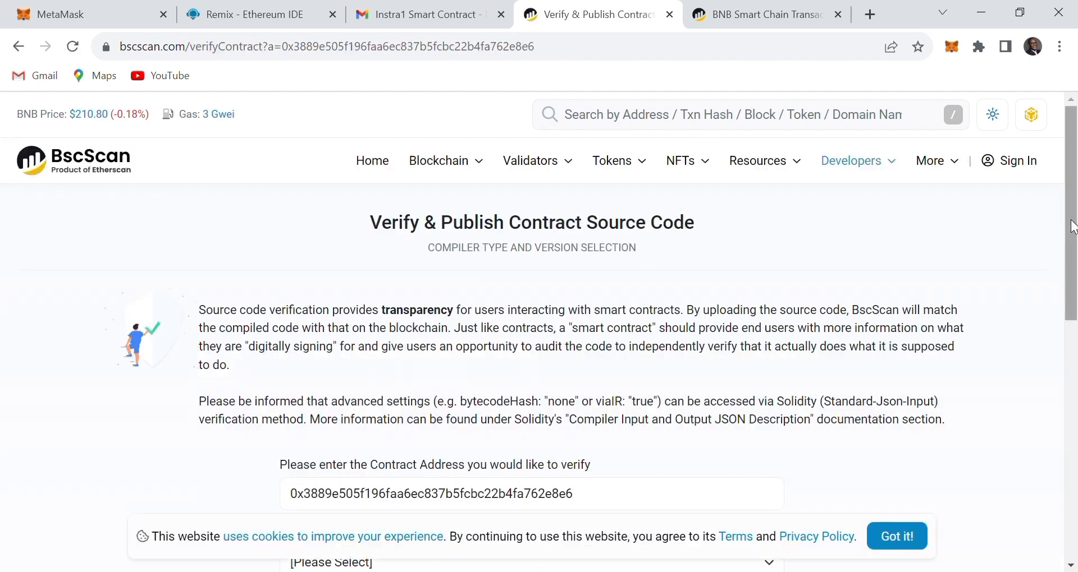
pyautogui.moveTo(1070, 225); pyautogui.dragTo(1076, 288)
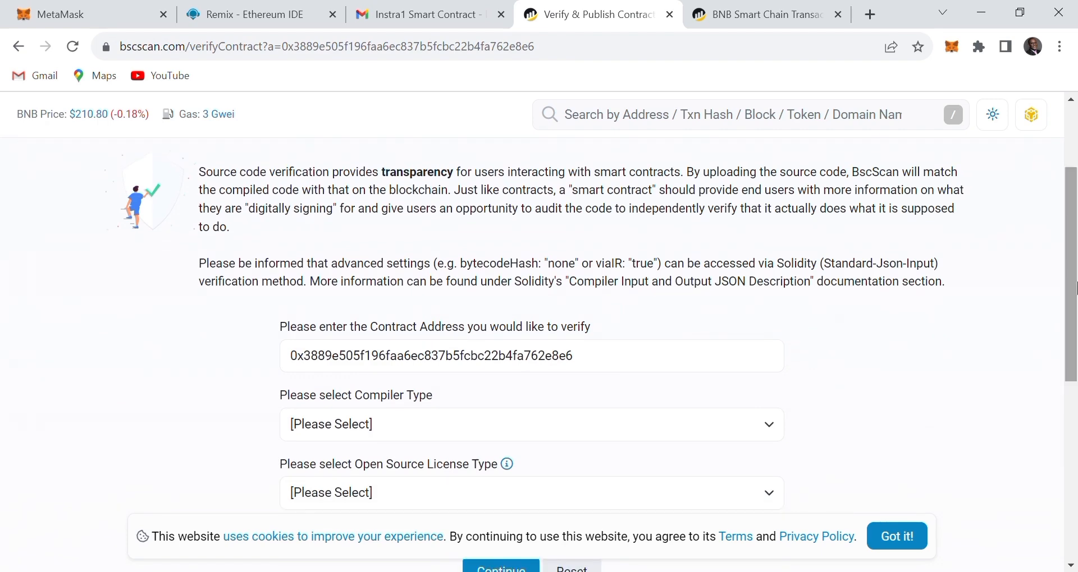
# Copy the entire source code of Instra1.sol in Remix and return to the BscScan verification form
pyautogui.click(251, 15)
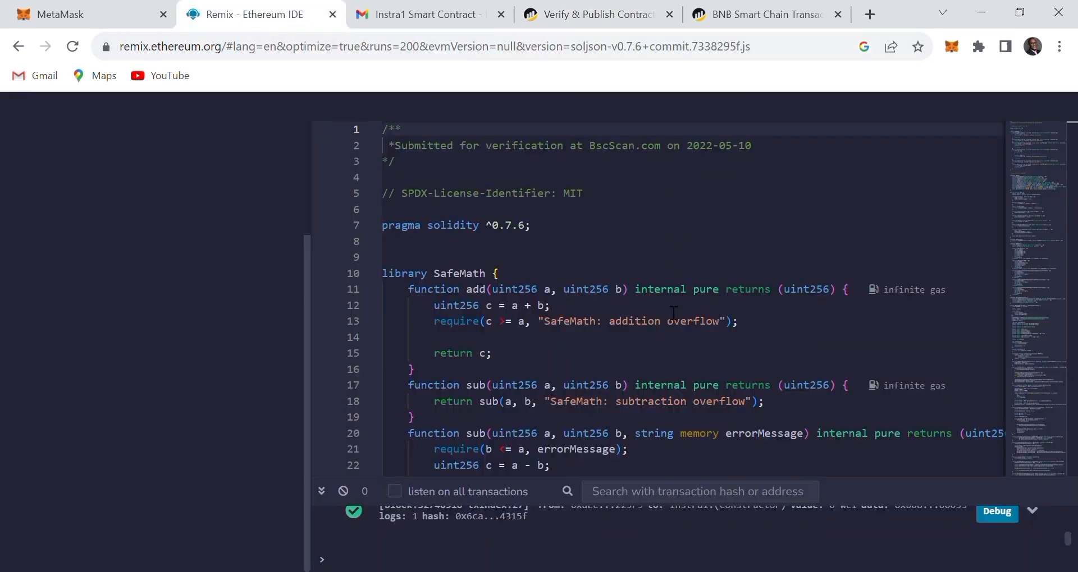
pyautogui.click(640, 296)
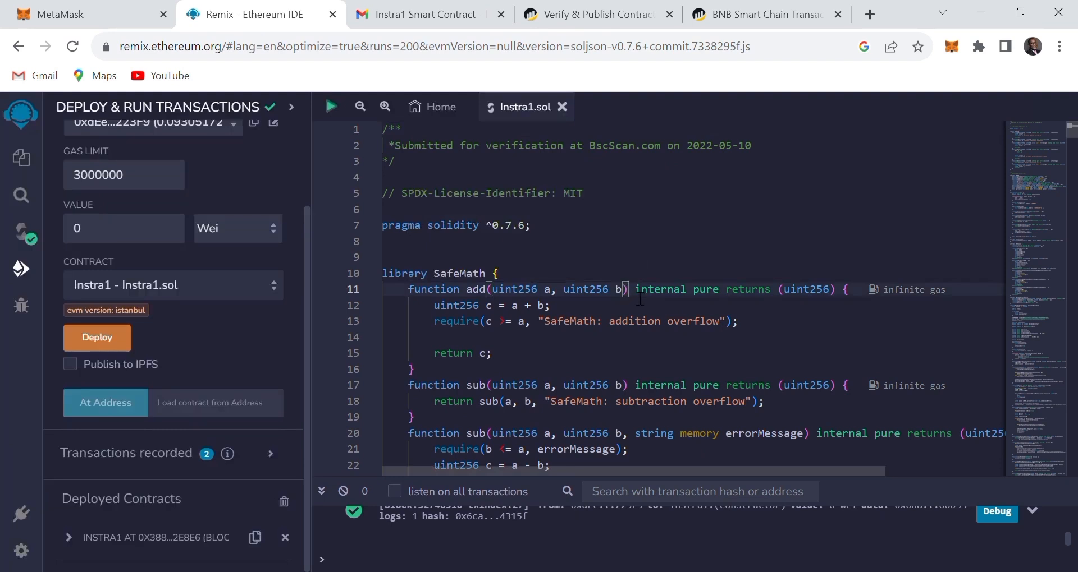
pyautogui.hotkey('ctrl', 'a')
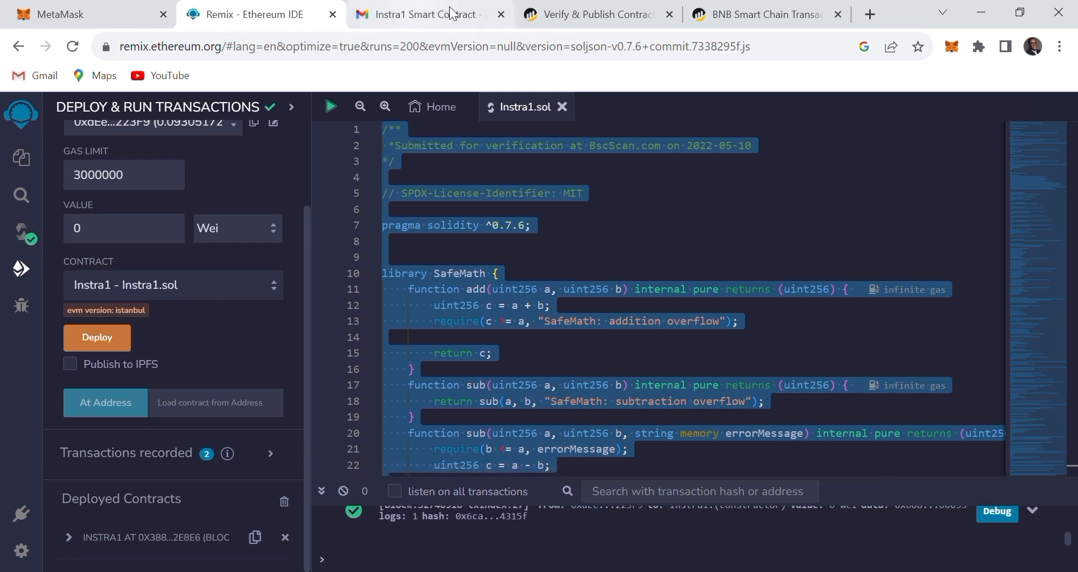
pyautogui.click(429, 18)
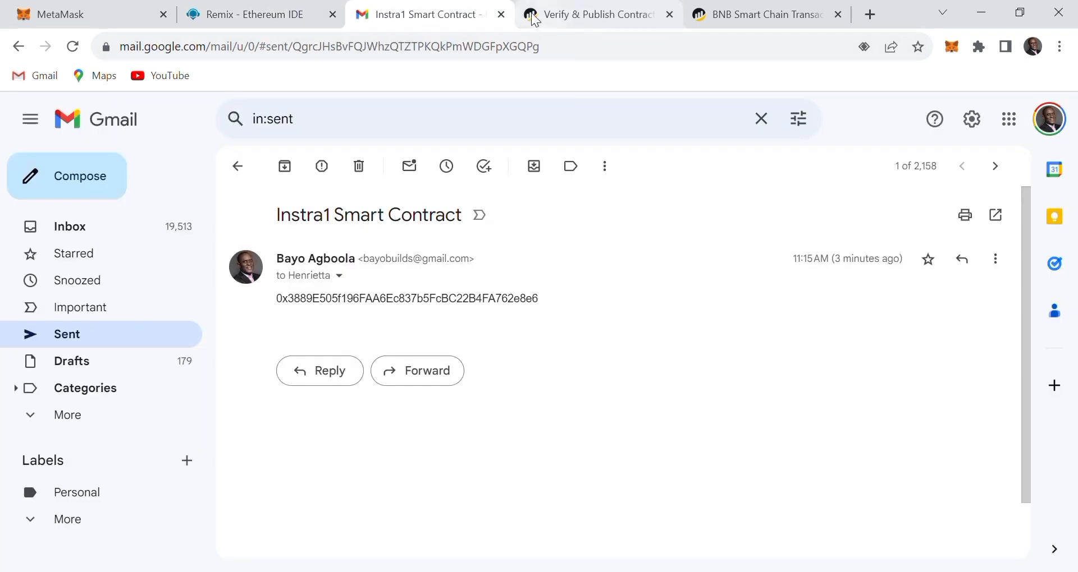
pyautogui.click(583, 14)
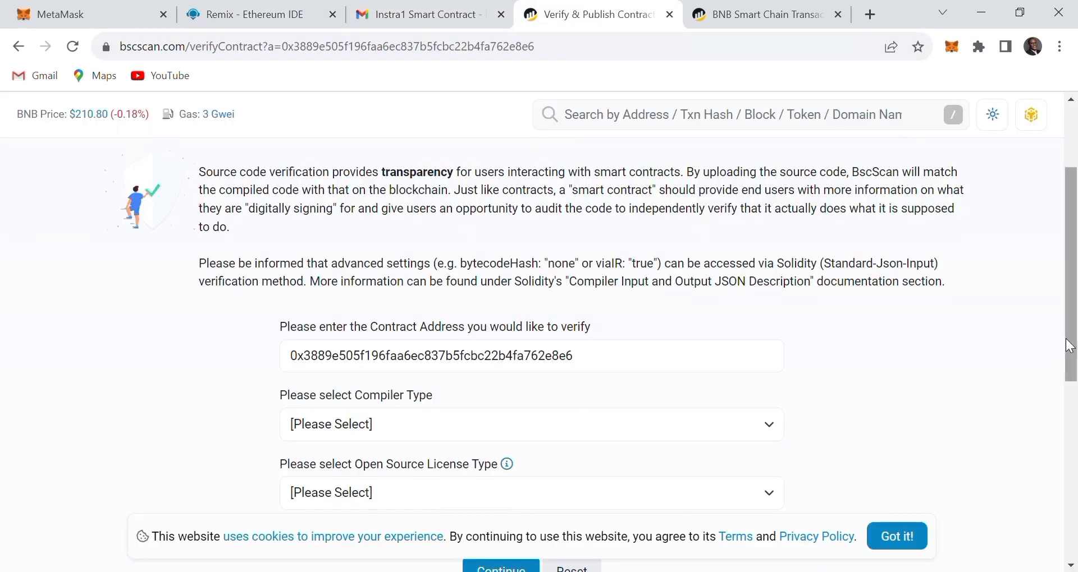
# Set the compiler type to Solidity (Single file) for the contract verification
pyautogui.moveTo(1071, 344); pyautogui.dragTo(1075, 394)
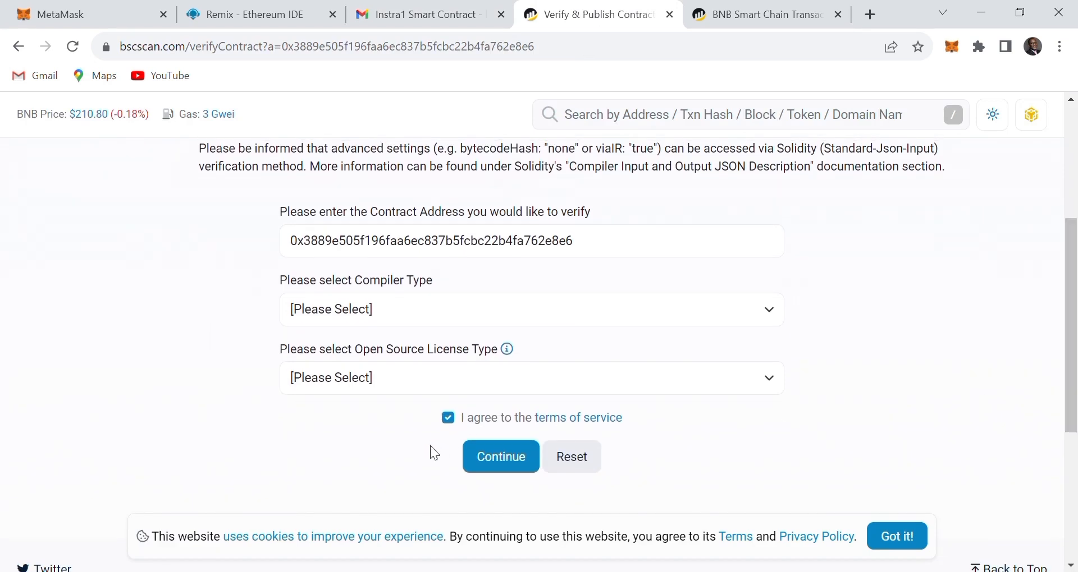
pyautogui.click(504, 461)
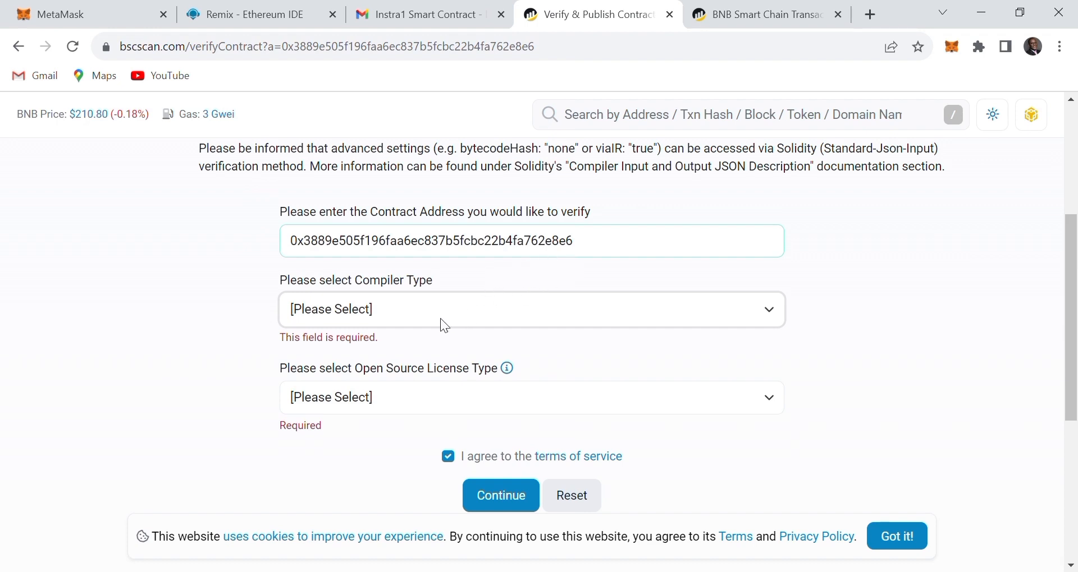
pyautogui.click(427, 350)
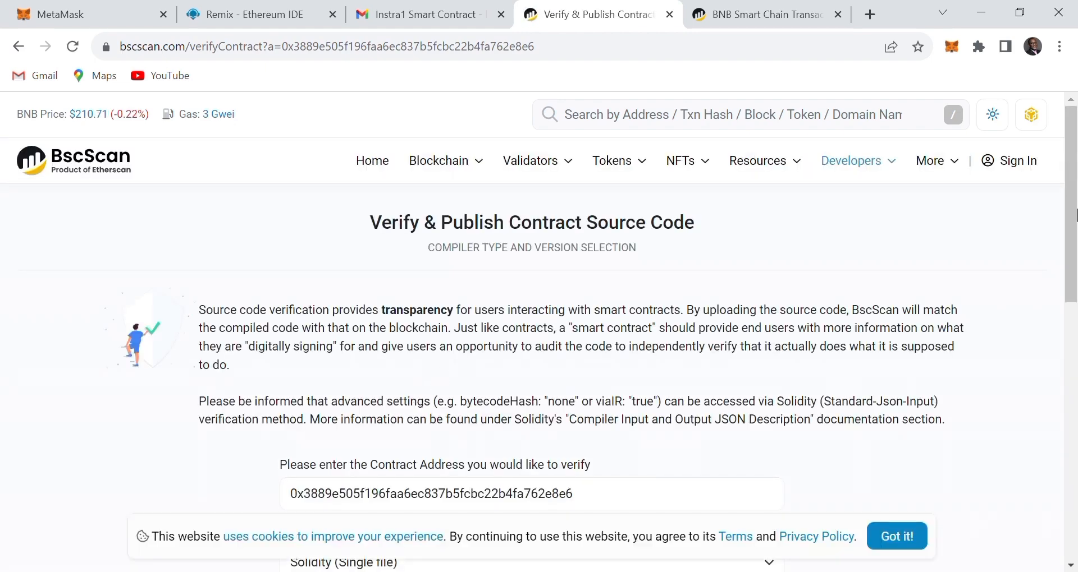
# Set the compiler version to v0.7.6+commit.7338295f
pyautogui.moveTo(1069, 208); pyautogui.dragTo(1076, 366)
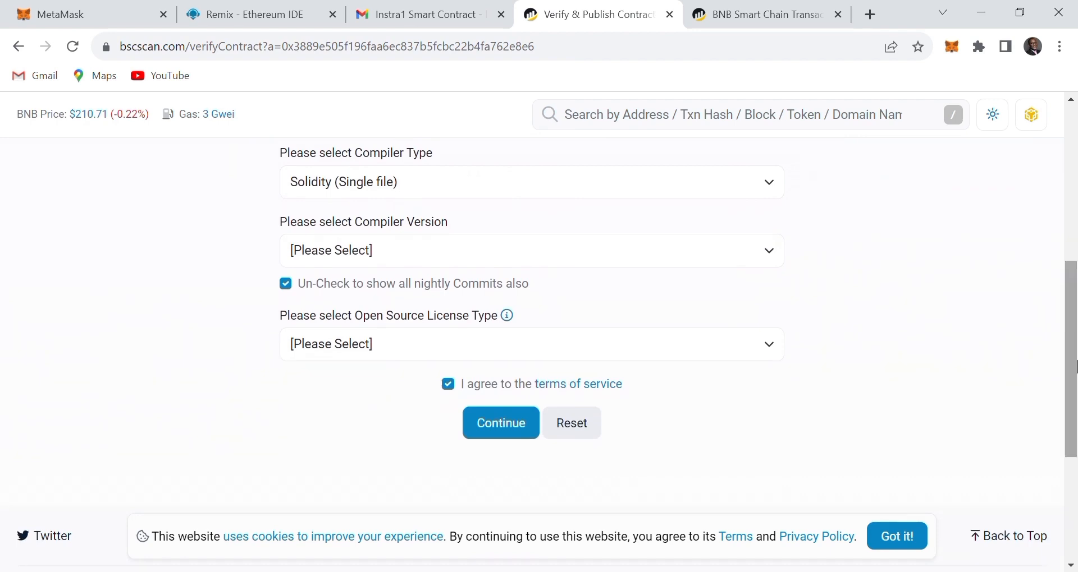
pyautogui.click(414, 249)
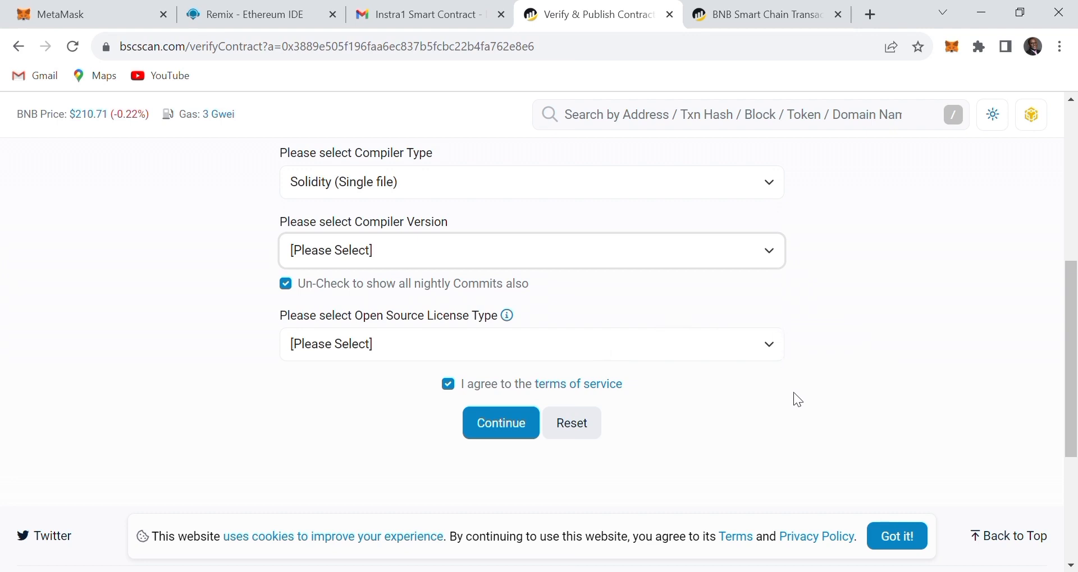
pyautogui.click(338, 304)
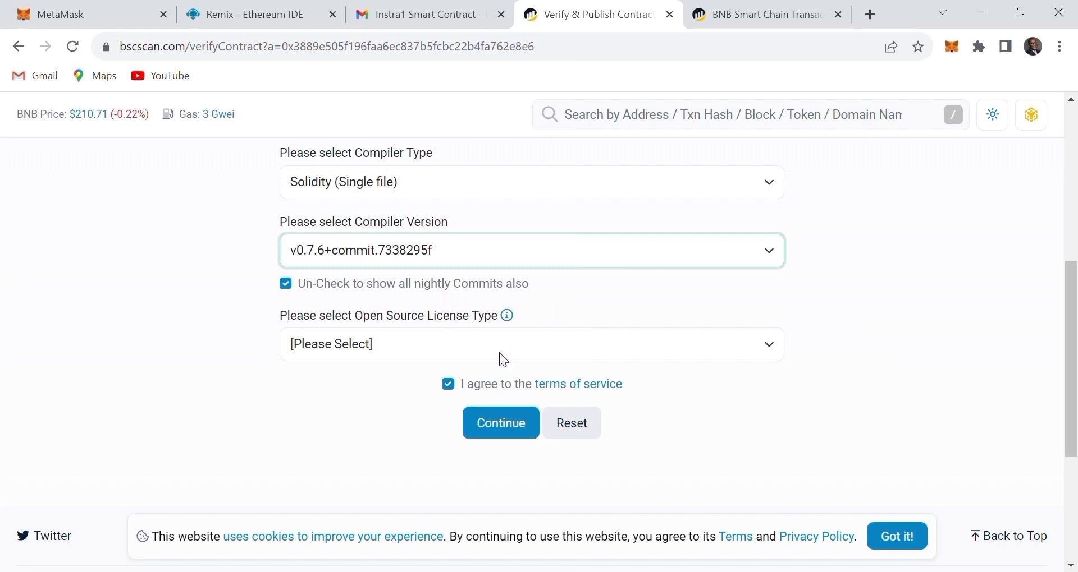
# Set the open source license type to 3) MIT License (MIT) and continue to the source code form
pyautogui.click(503, 429)
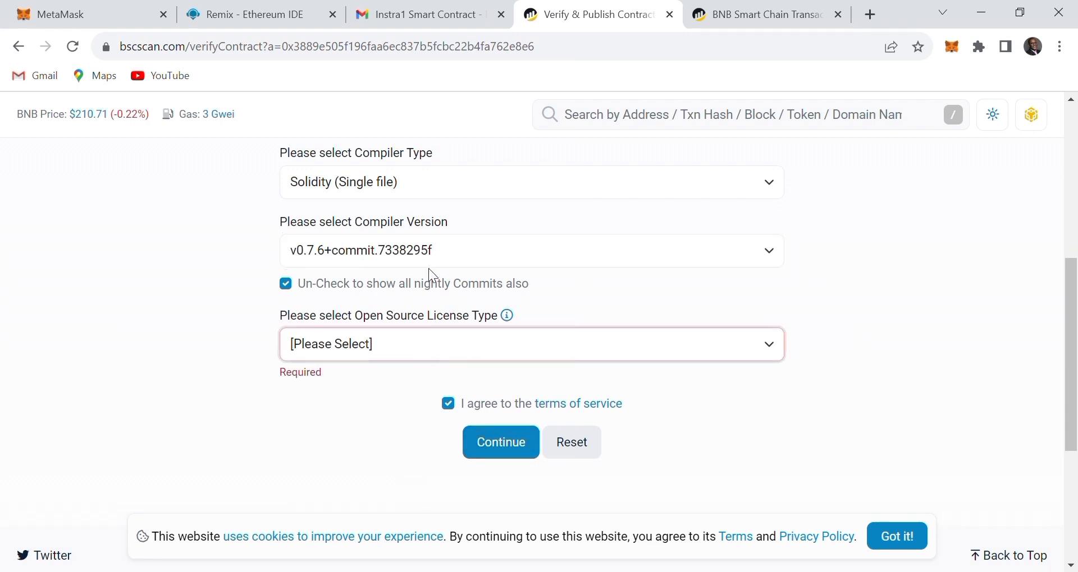
pyautogui.click(429, 150)
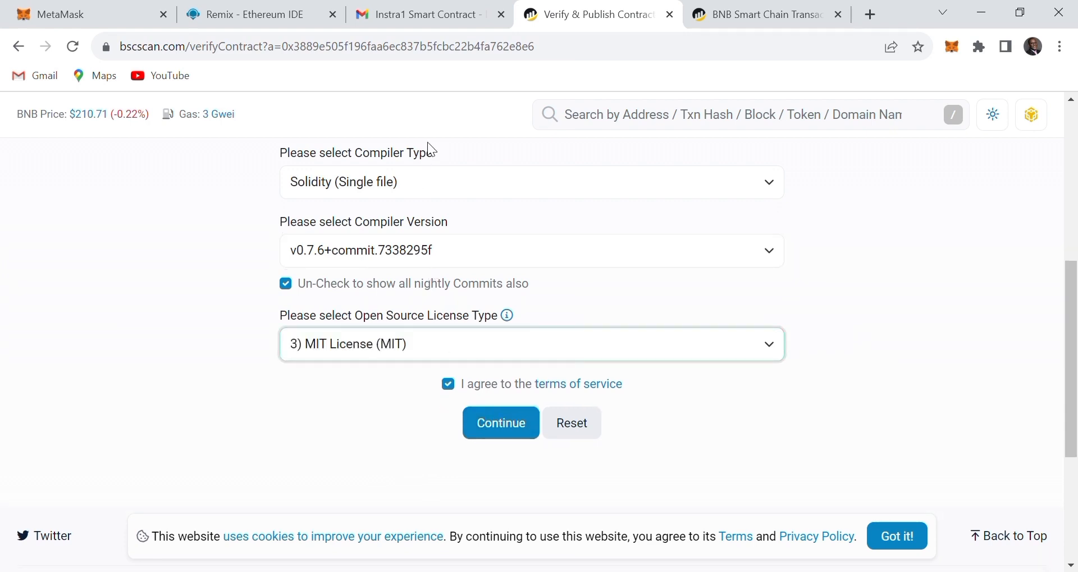
pyautogui.click(517, 433)
pyautogui.click(518, 432)
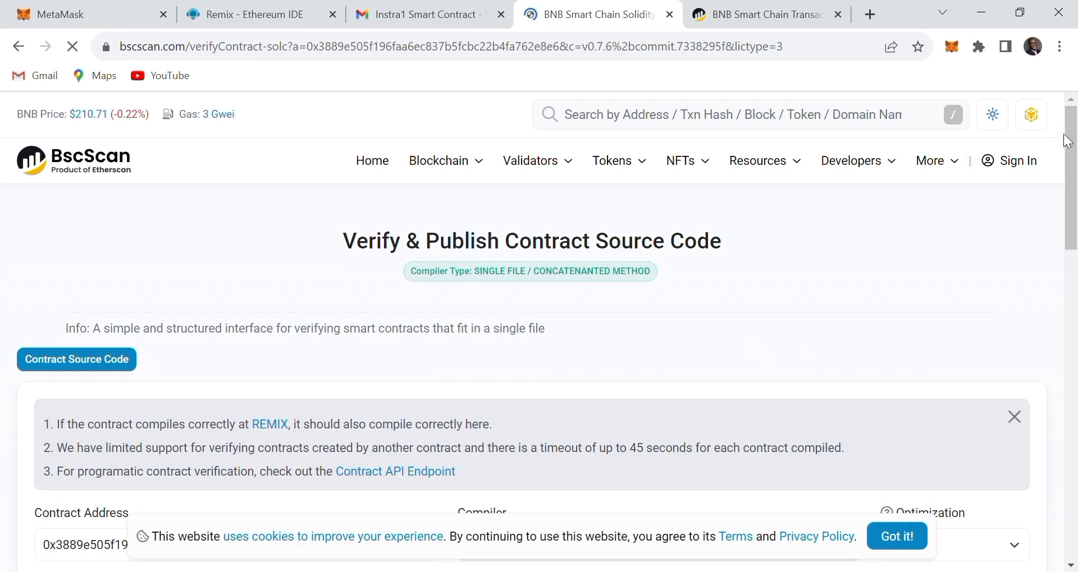
# Paste the copied Instra1 source code into the Solidity contract code field
pyautogui.moveTo(1072, 147); pyautogui.dragTo(1076, 226)
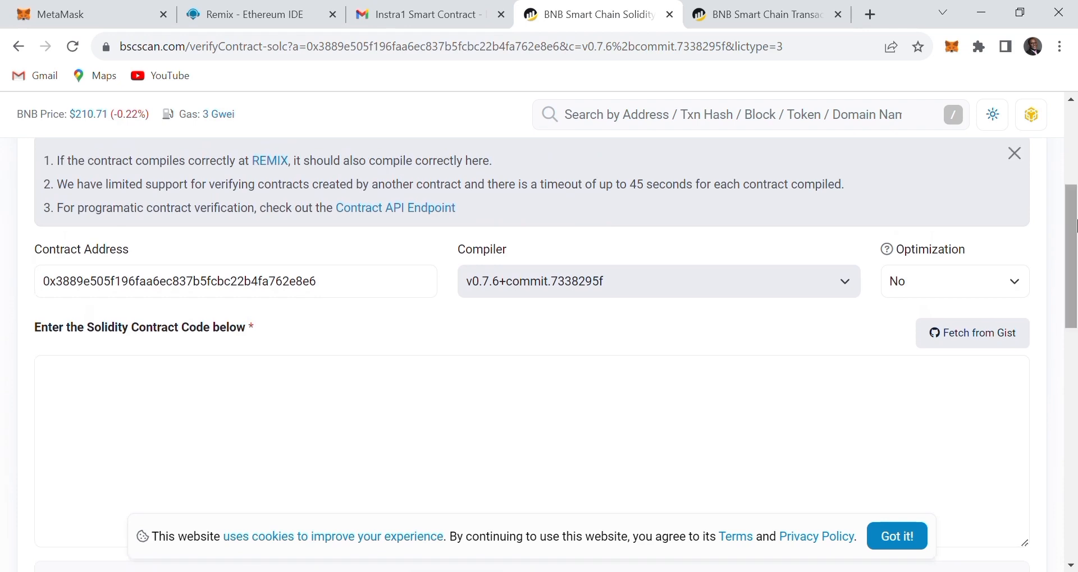
pyautogui.click(216, 406)
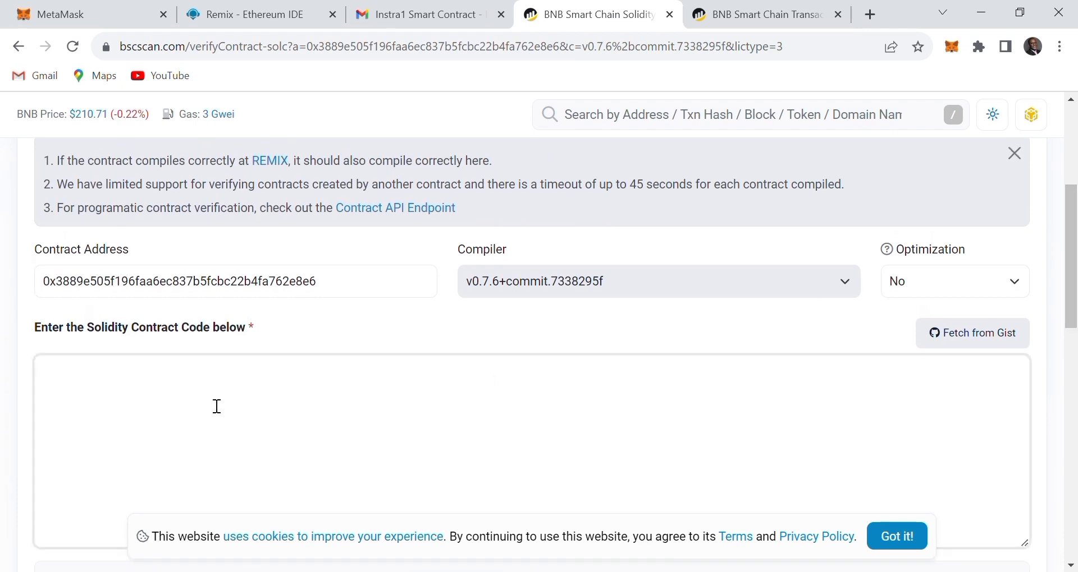
pyautogui.hotkey('ctrl', 'v')
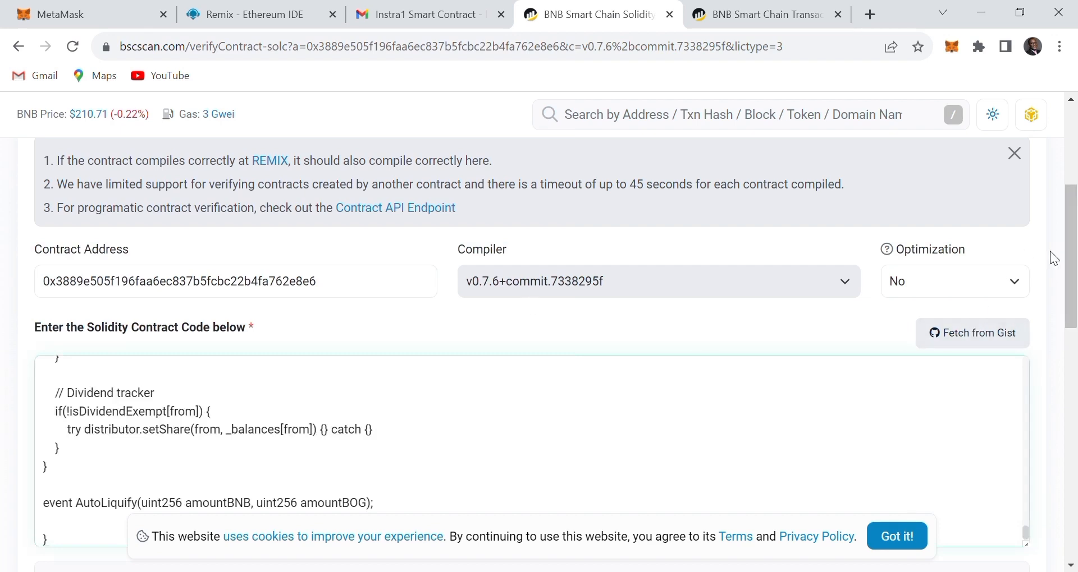
# Enable optimization for the contract's compilation
pyautogui.moveTo(1072, 255); pyautogui.dragTo(1077, 234)
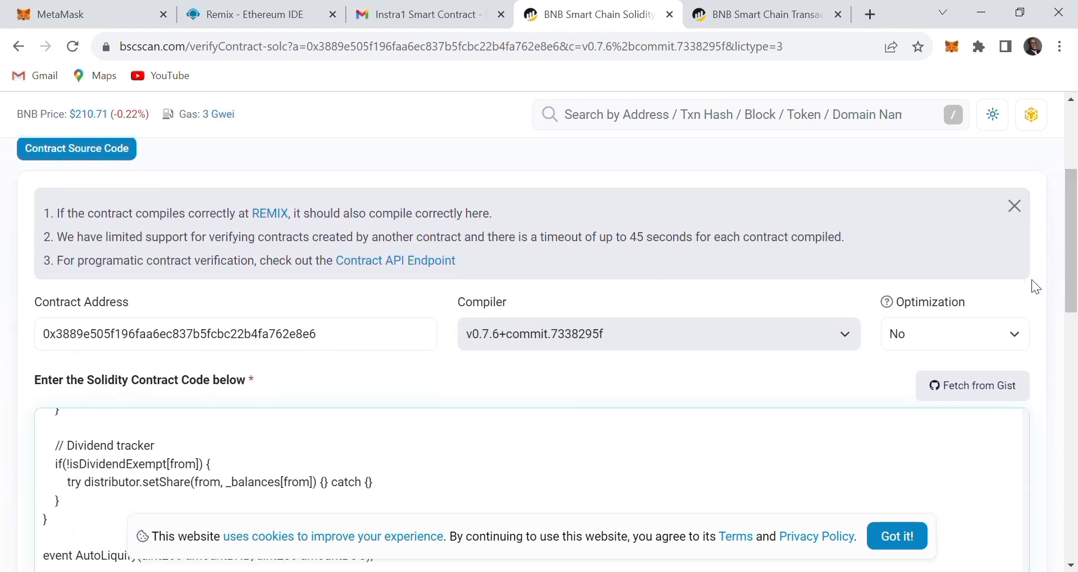
pyautogui.click(1005, 339)
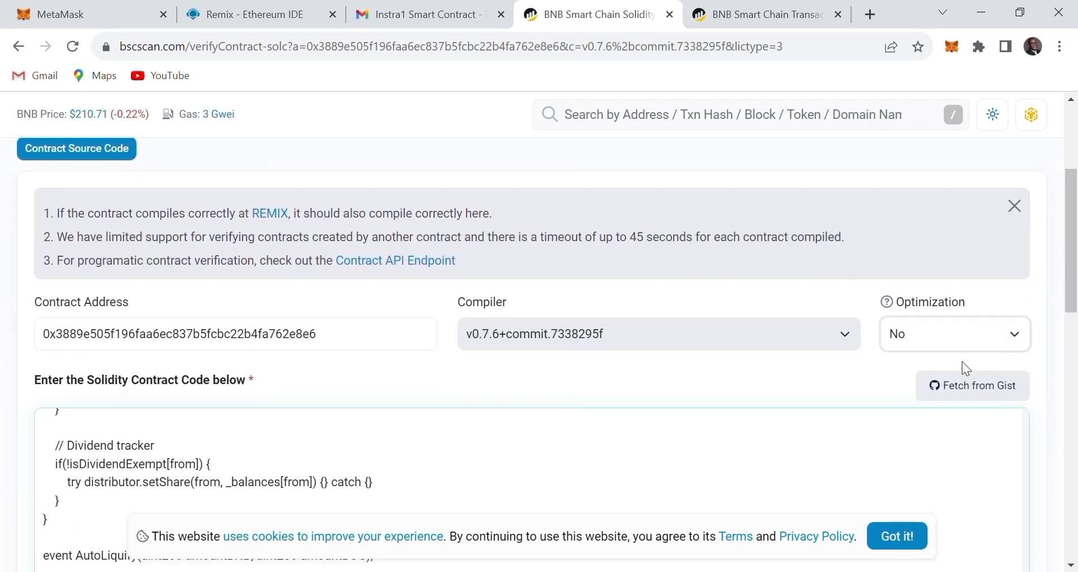
pyautogui.press('Down')
# Complete the reCAPTCHA by selecting all images with bicycles, and submit the contract source code for verification and publishing
pyautogui.moveTo(1073, 286); pyautogui.dragTo(1076, 436)
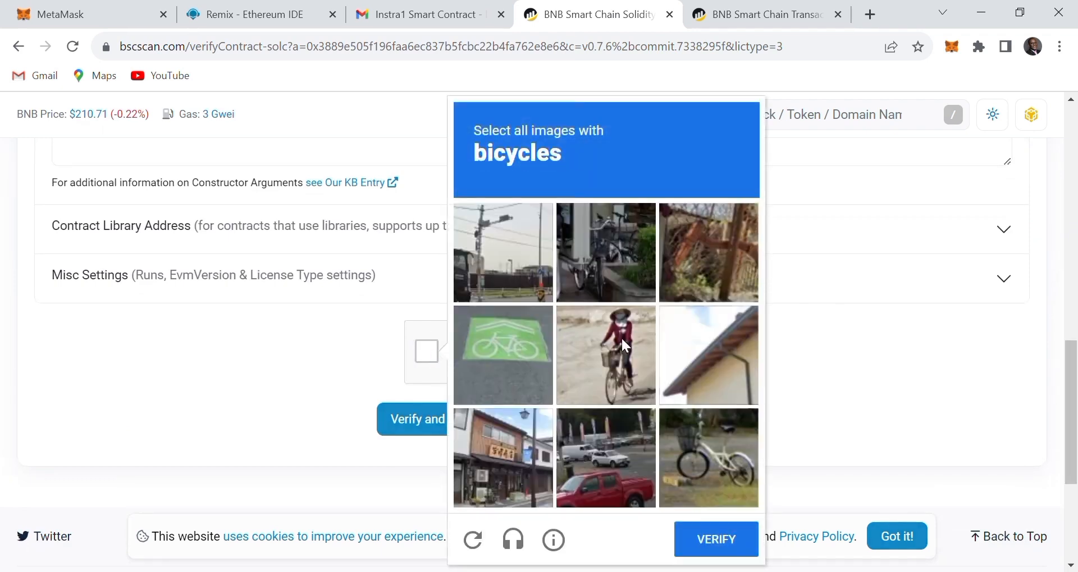
pyautogui.click(706, 446)
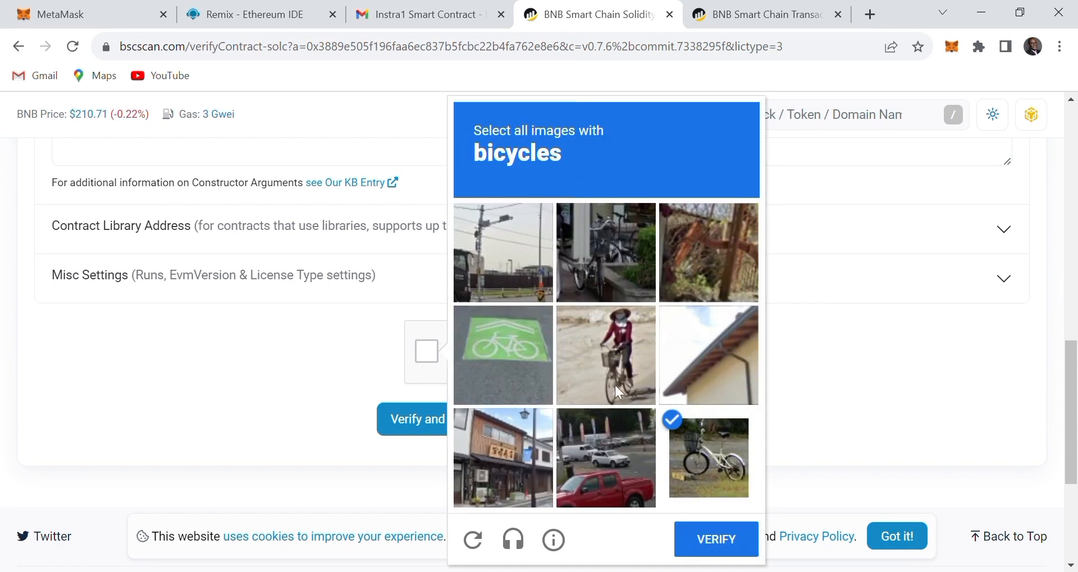
pyautogui.click(606, 365)
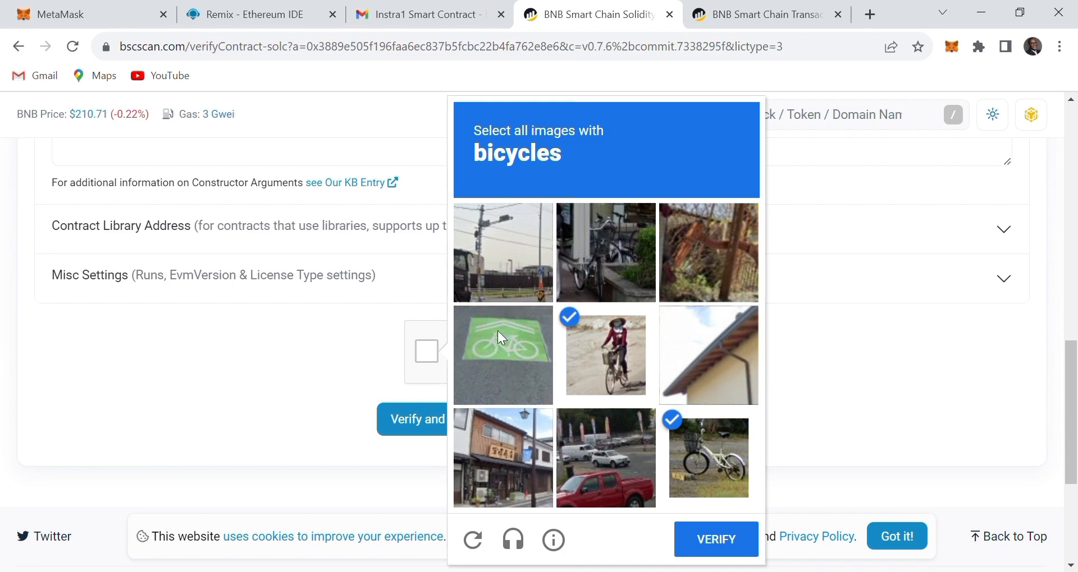
pyautogui.click(502, 363)
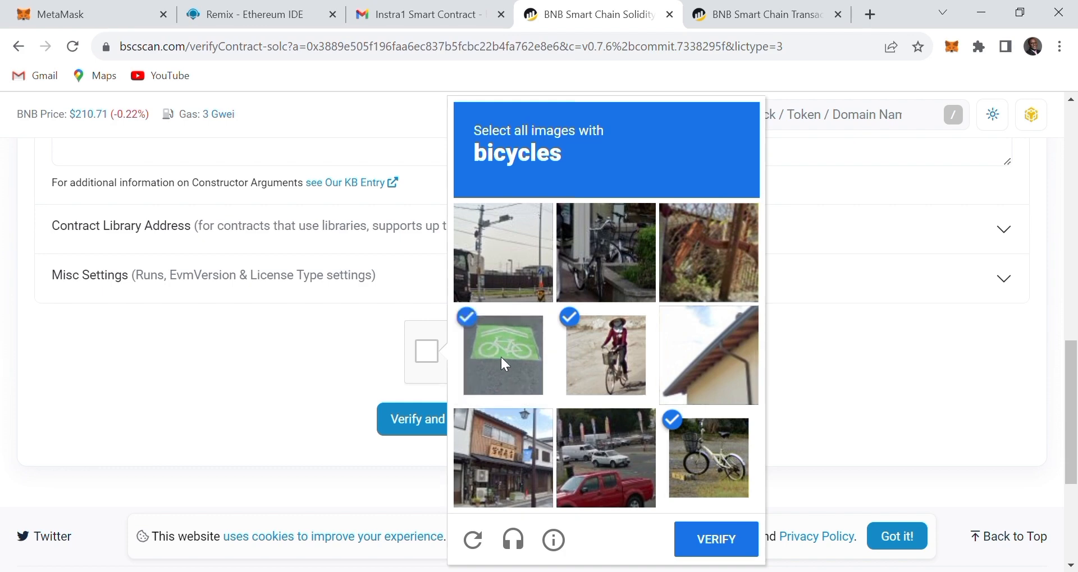
pyautogui.click(619, 264)
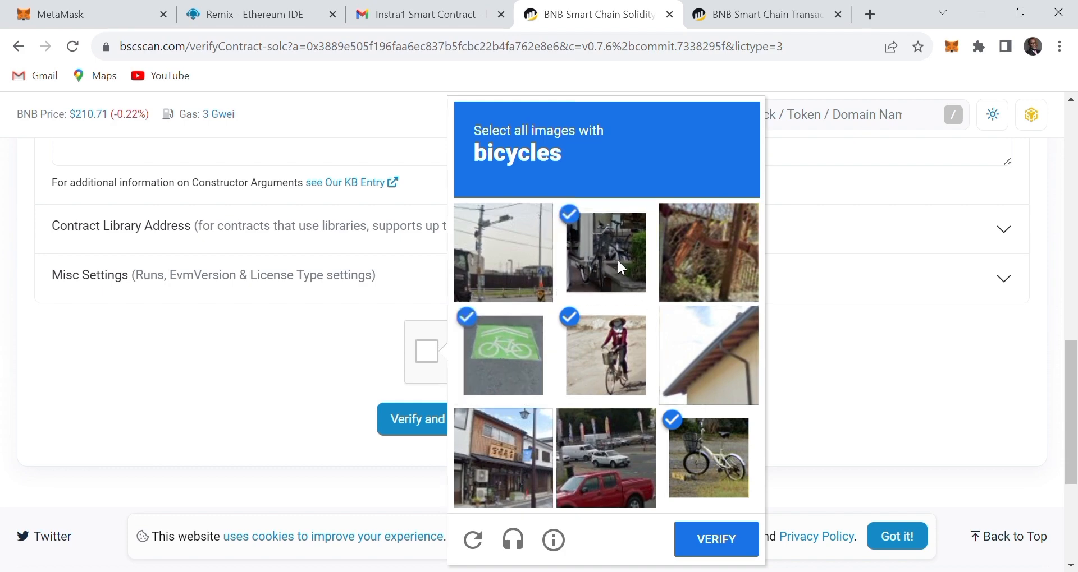
pyautogui.click(730, 545)
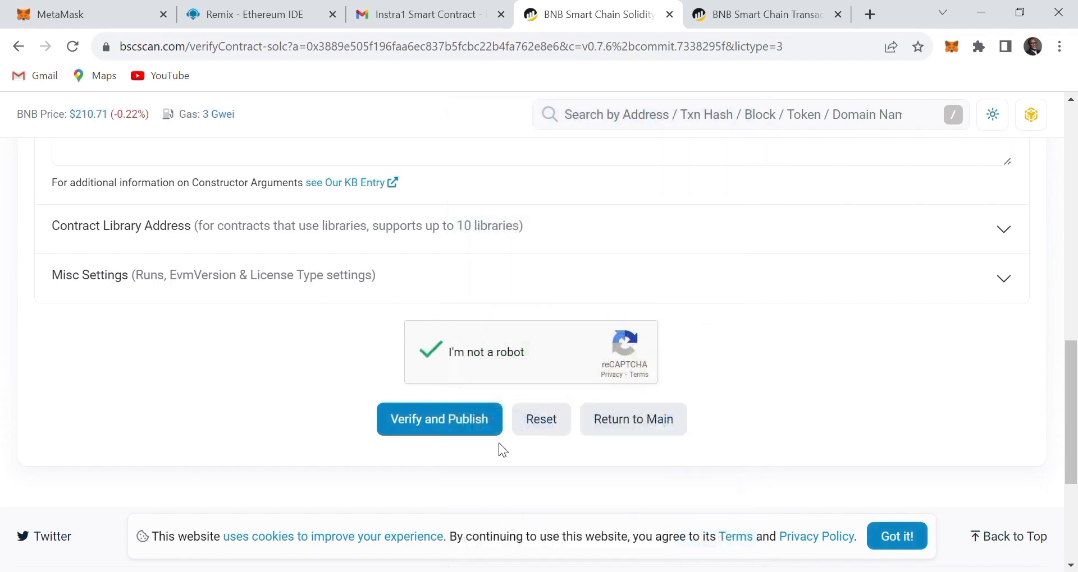
pyautogui.click(440, 428)
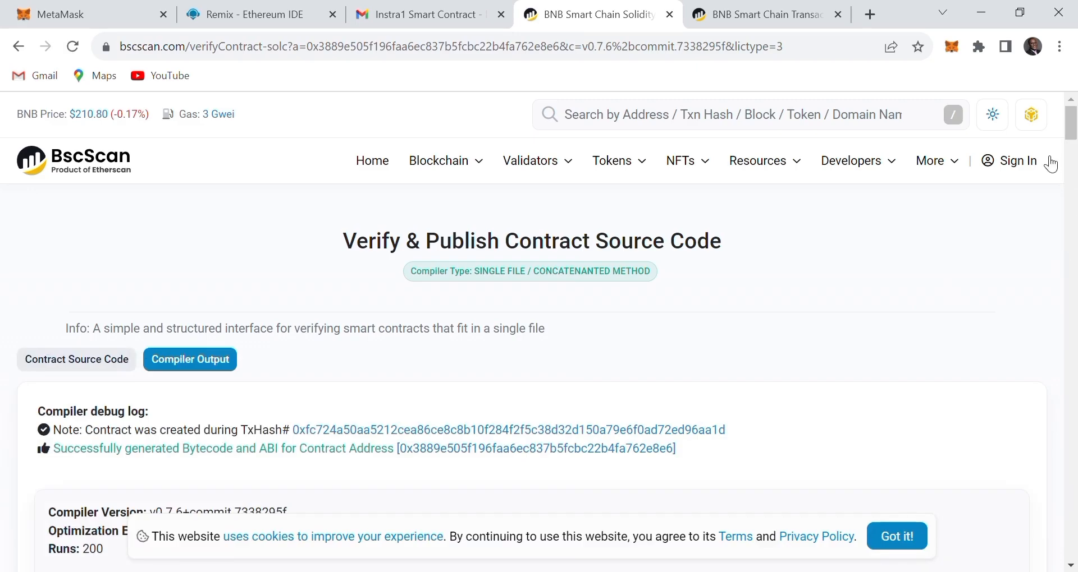
pyautogui.moveTo(1068, 132); pyautogui.dragTo(1062, 31)
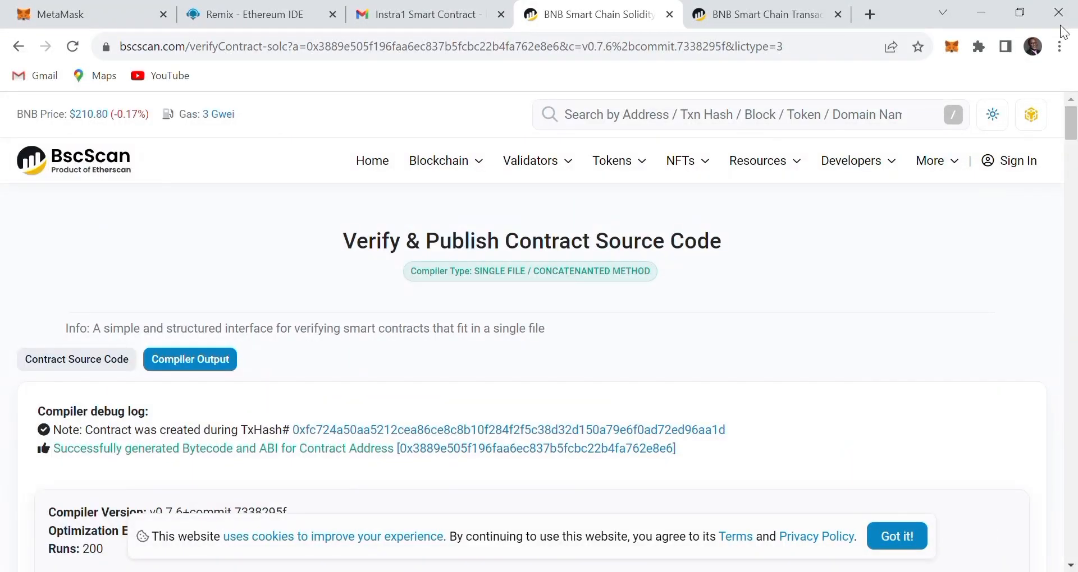